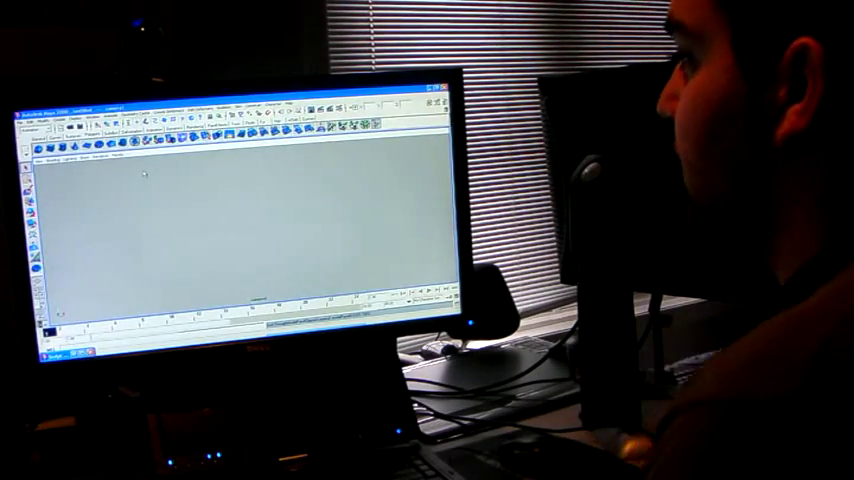
Tumble the perspective camera to an edge-on angle, then tilt it to look down on the cube.
{"action": "mouse_move", "coordinate": [144, 174]}
{"action": "left_mouse_down", "text": "alt"}
{"action": "mouse_move", "coordinate": [265, 227]}
{"action": "mouse_move", "coordinate": [273, 245]}
{"action": "mouse_move", "coordinate": [300, 240]}
{"action": "mouse_move", "coordinate": [133, 187]}
{"action": "left_mouse_up", "text": "alt"}
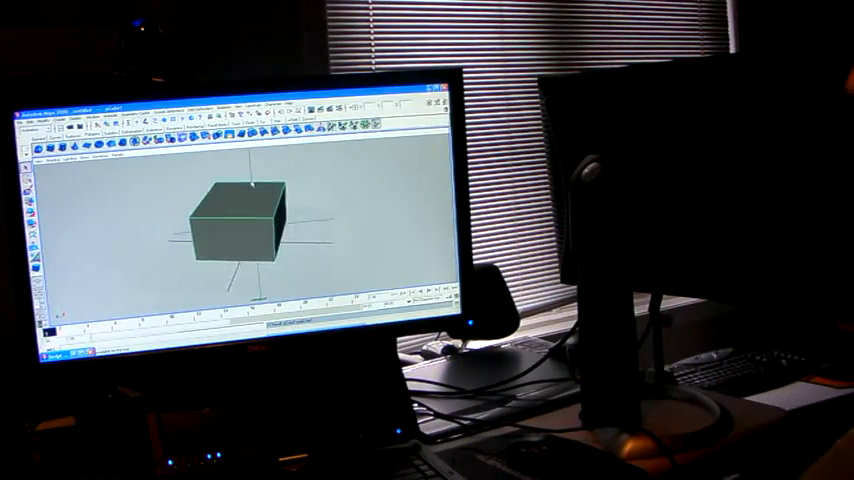
{"action": "left_click_drag", "start_coordinate": [252, 184], "coordinate": [182, 168], "text": "alt"}
{"action": "scroll", "coordinate": [182, 168], "scroll_direction": "up", "scroll_amount": 2}
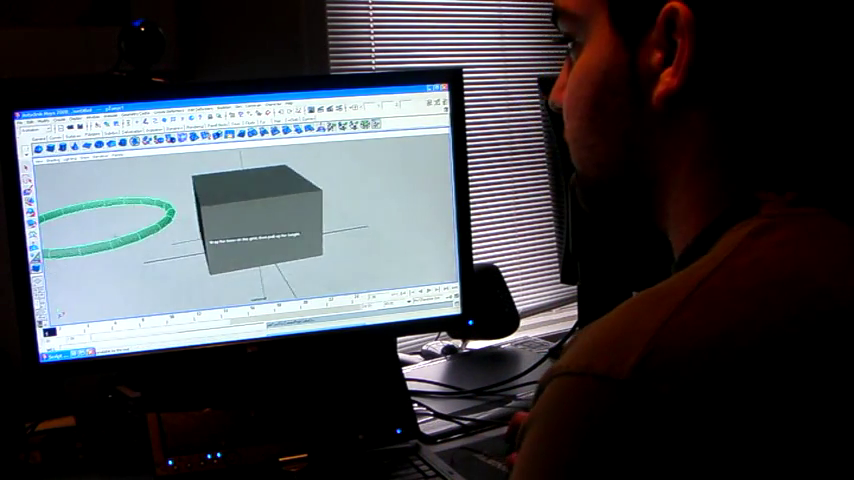
Show the move manipulator on the small cube and orbit around both cubes and the torus.
{"action": "key", "text": "w"}
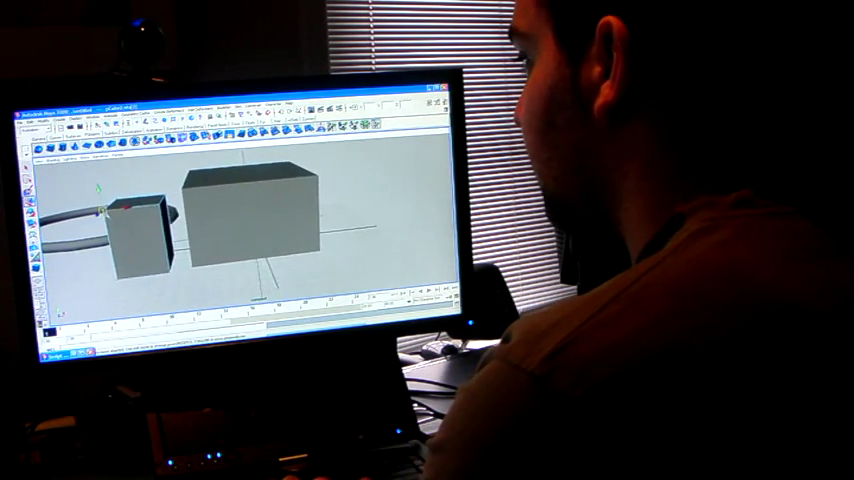
{"action": "mouse_move", "coordinate": [250, 230]}
{"action": "left_mouse_down", "text": "alt"}
{"action": "mouse_move", "coordinate": [300, 225]}
{"action": "mouse_move", "coordinate": [290, 225]}
{"action": "left_mouse_up", "text": "alt"}
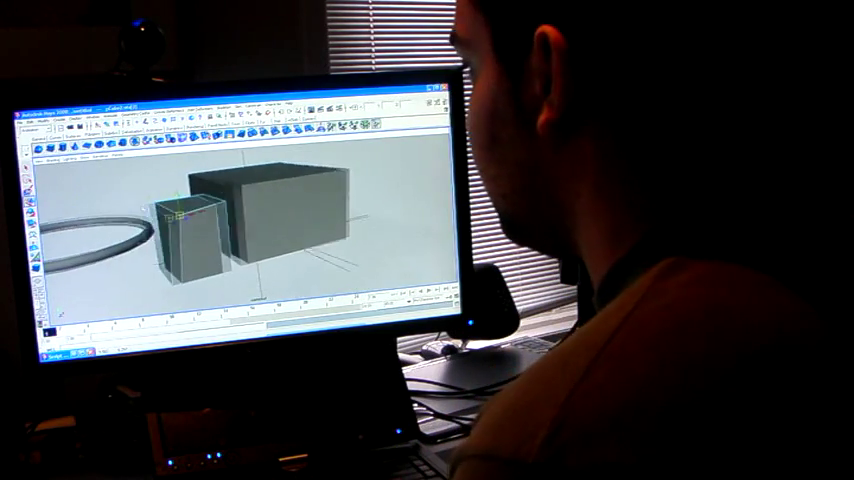
{"action": "mouse_move", "coordinate": [180, 206]}
{"action": "left_mouse_down", "text": "alt"}
{"action": "mouse_move", "coordinate": [330, 190]}
{"action": "mouse_move", "coordinate": [271, 185]}
{"action": "mouse_move", "coordinate": [285, 175]}
{"action": "mouse_move", "coordinate": [262, 184]}
{"action": "mouse_move", "coordinate": [275, 182]}
{"action": "left_mouse_up", "text": "alt"}
{"action": "mouse_move", "coordinate": [223, 213]}
{"action": "left_mouse_down", "text": "alt"}
{"action": "mouse_move", "coordinate": [262, 218]}
{"action": "mouse_move", "coordinate": [240, 232]}
{"action": "left_mouse_up", "text": "alt"}
{"action": "scroll", "coordinate": [240, 232], "scroll_direction": "up", "scroll_amount": 5}
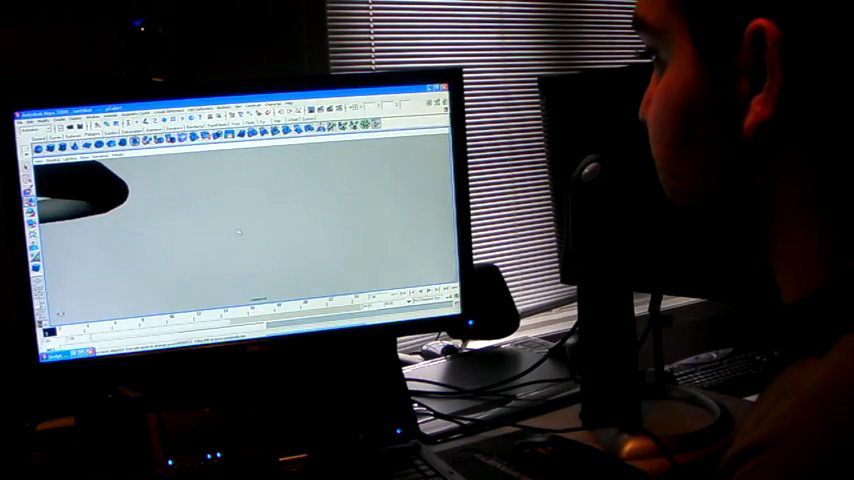
{"action": "key", "text": "a"}
{"action": "key", "text": "f"}
{"action": "left_click_drag", "start_coordinate": [238, 232], "coordinate": [238, 232], "text": "alt"}
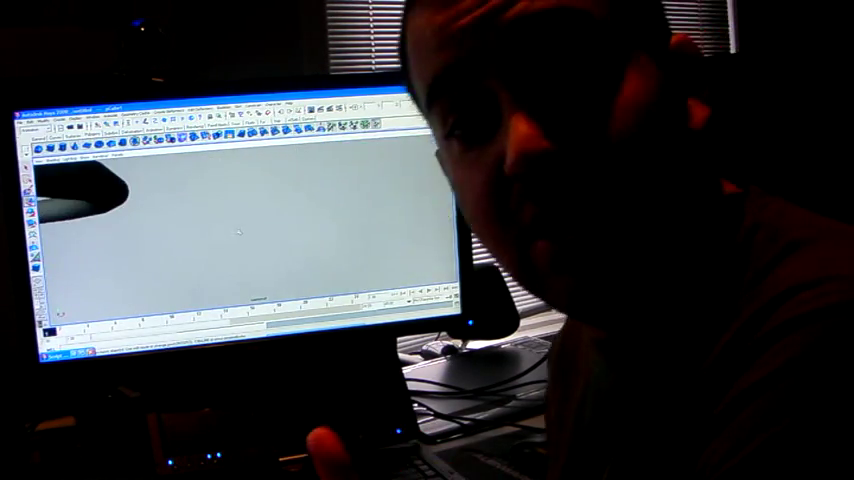